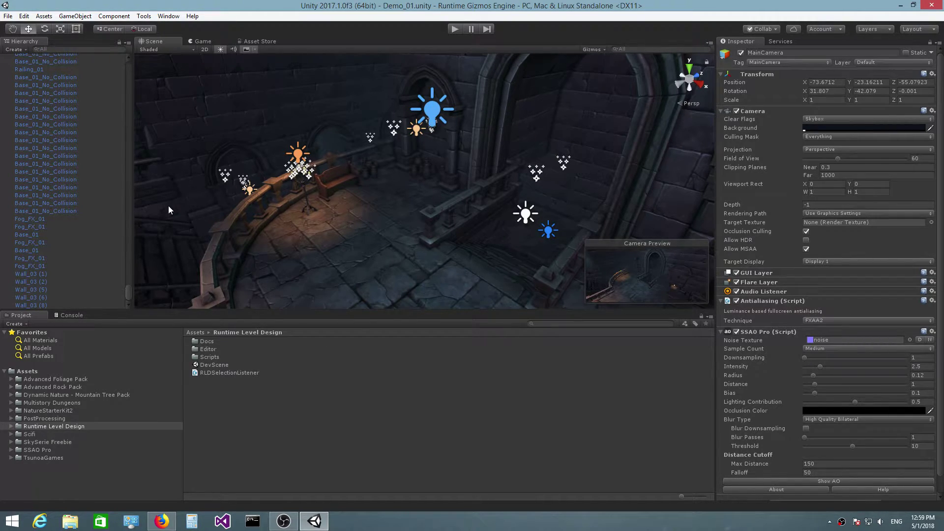
- Initialize Runtime Level Design from the Tools menu and expand RLDApp to list its RT modules
left_click(144, 16)
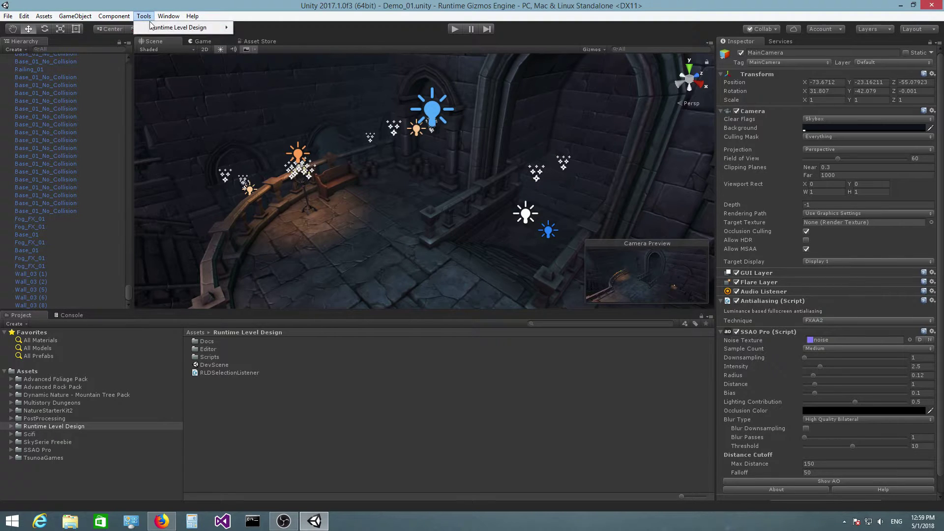
mouse_move(156, 28)
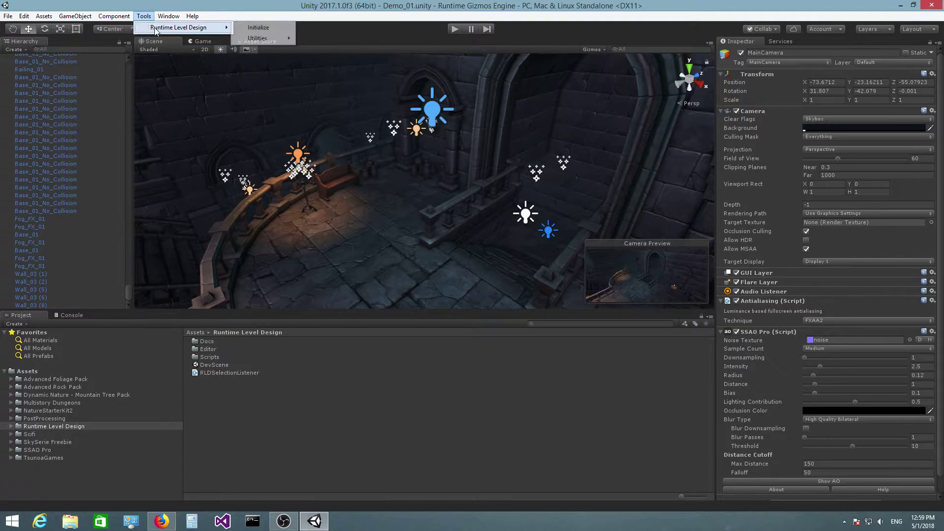
left_click(278, 29)
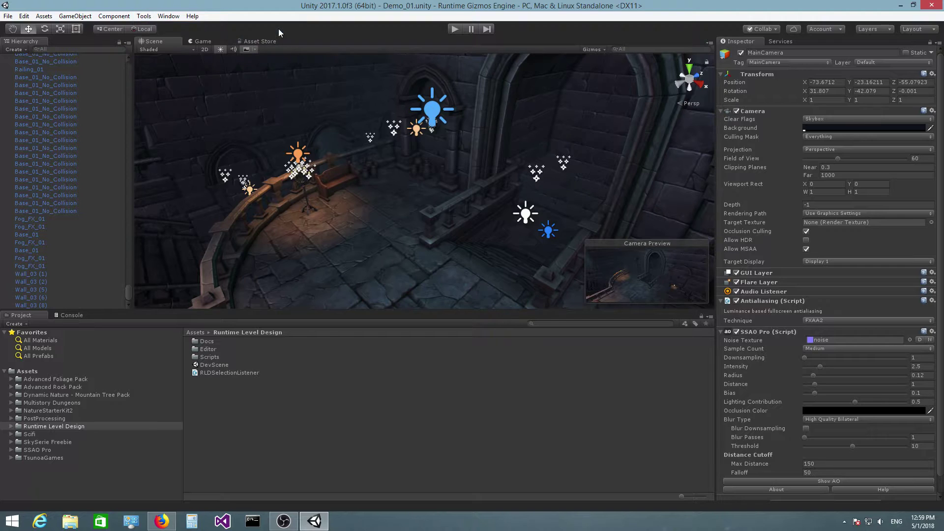
left_click_drag(131, 294, 128, 297)
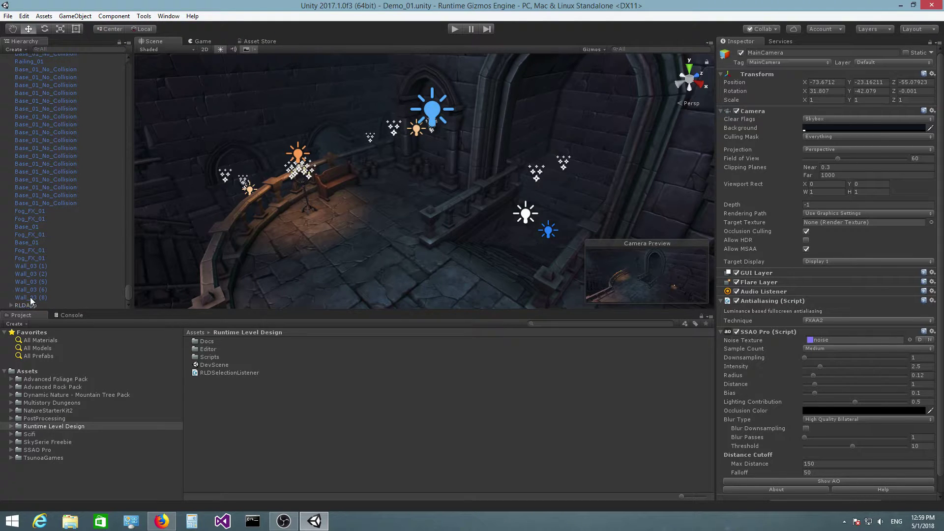
left_click(11, 304)
scroll(42, 268, "down", 5)
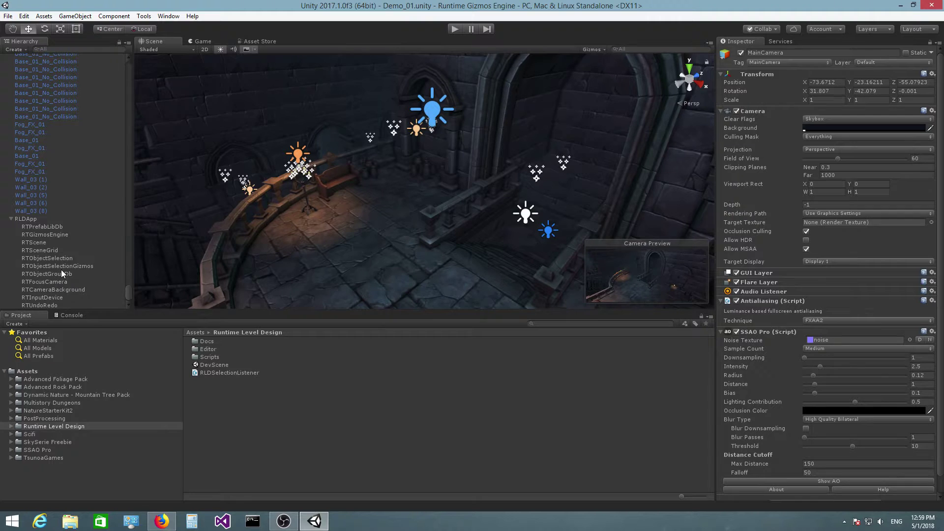
- Inspect RTPrefabLibDb, RTSceneGrid, RTObjectGroupDb and RTObjectSelectionGizmos, ending on RTFocusCamera targeting MainCamera
left_click(48, 227)
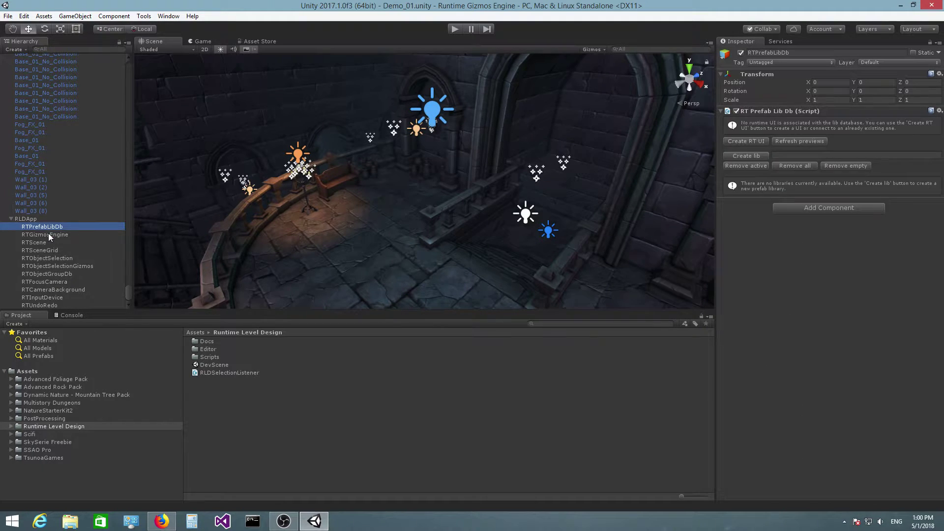
left_click(37, 249)
left_click(38, 266)
left_click(40, 280)
left_click(43, 273)
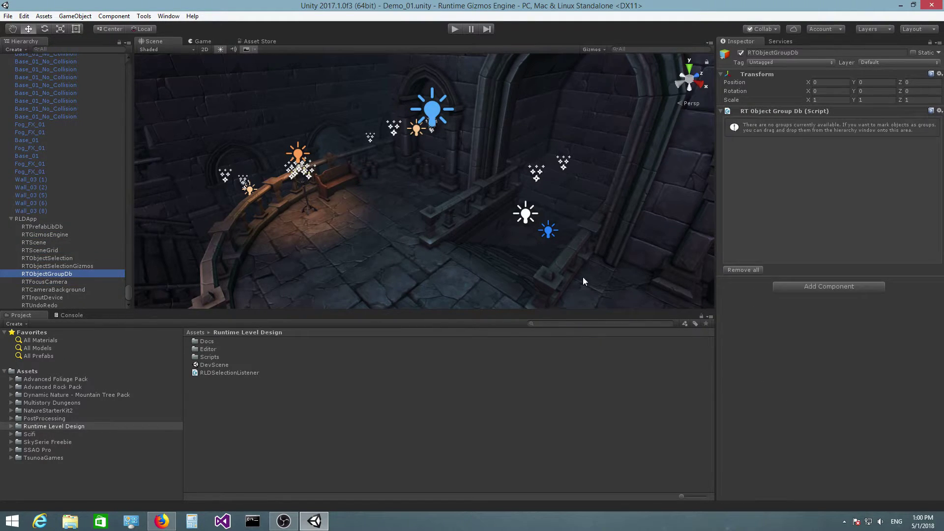
left_click(46, 266)
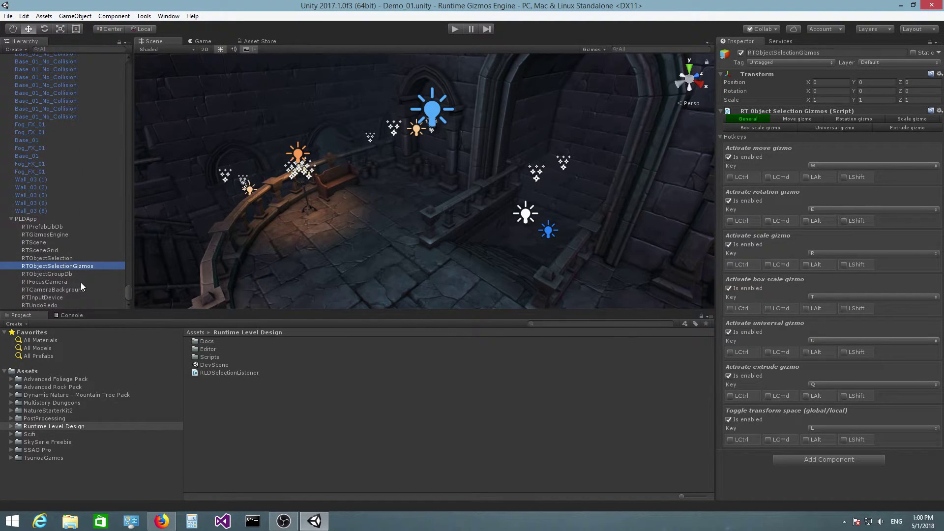
left_click(31, 283)
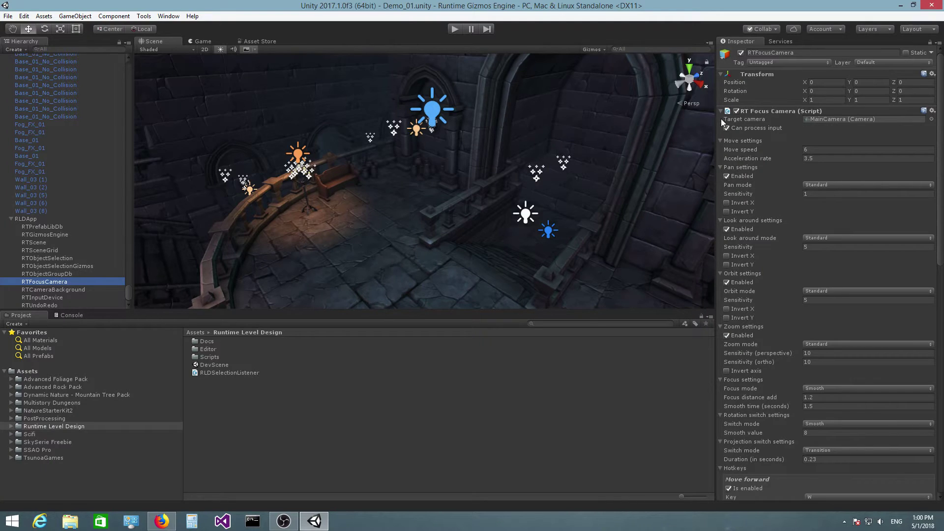
mouse_move(730, 122)
left_click_drag(128, 294, 133, 68)
left_click(55, 67)
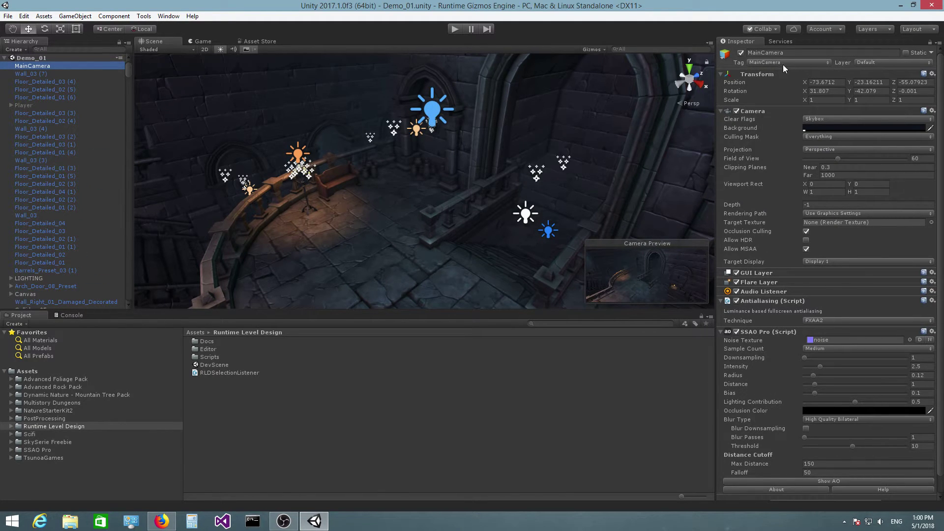
left_click_drag(127, 73, 49, 279)
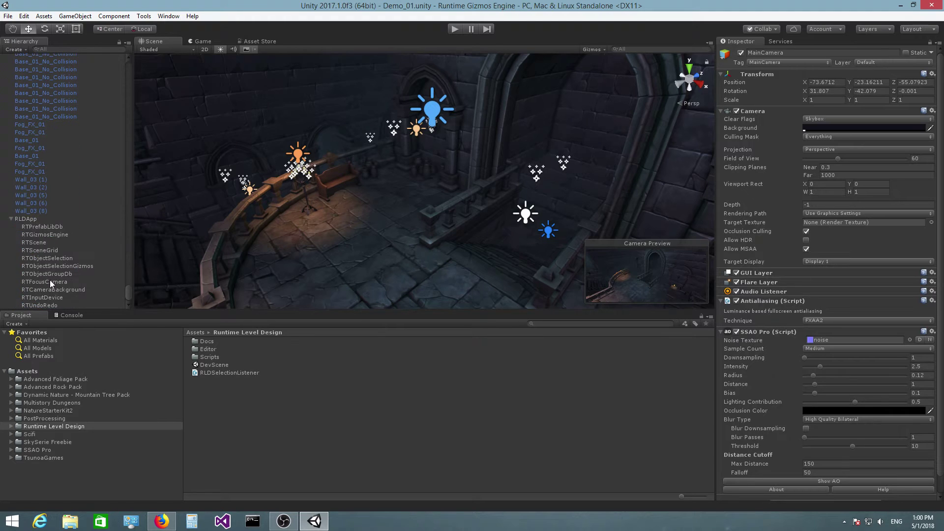
left_click(50, 280)
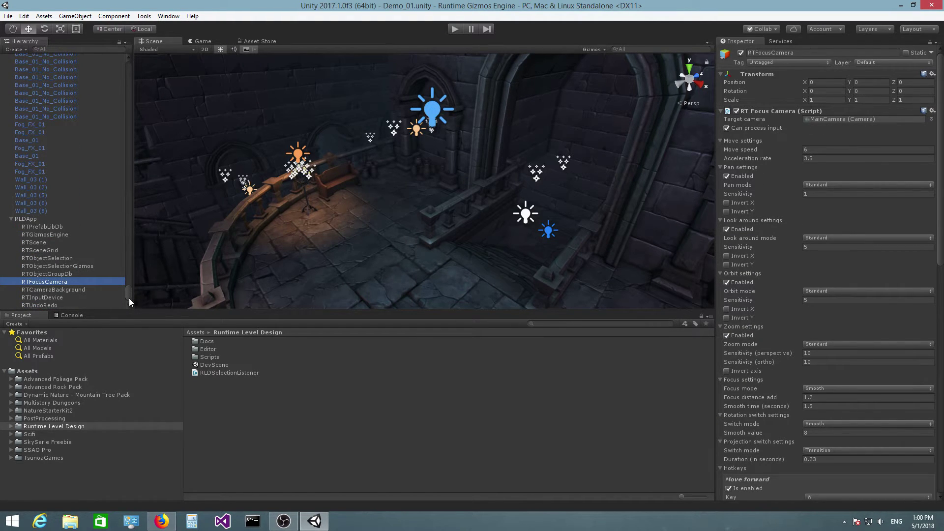
- Delete the RLDApp object together with all its modules
left_click(40, 219)
key("Delete")
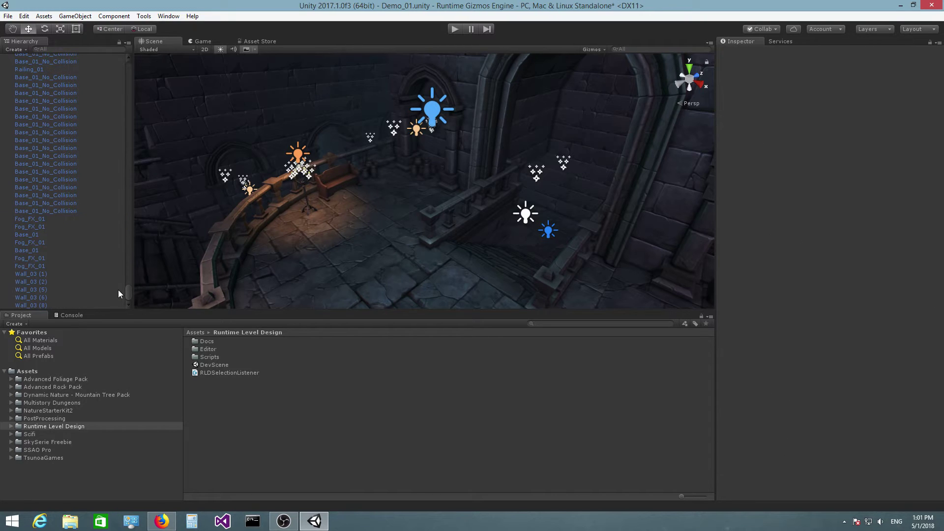
scroll(120, 215, "up", 20)
- Change MainCamera's tag from MainCamera to Untagged
left_click(40, 65)
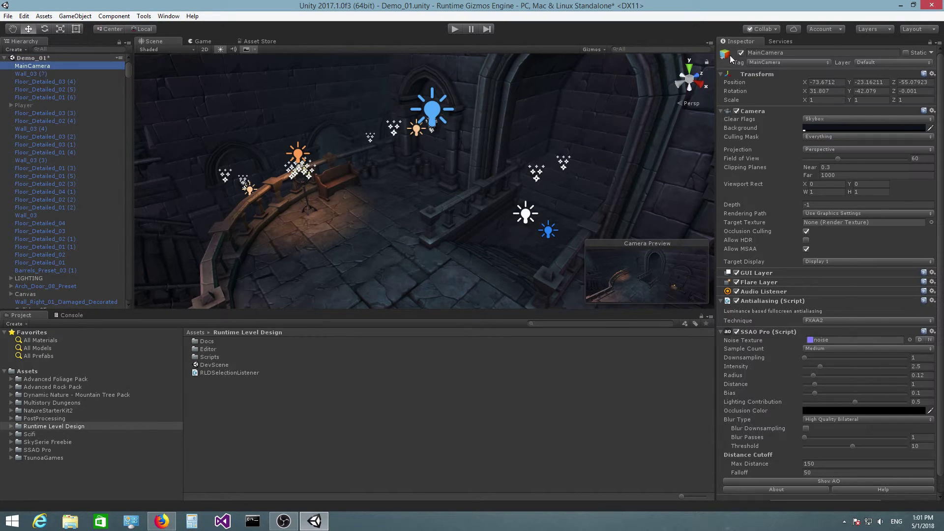
left_click(786, 62)
left_click(775, 72)
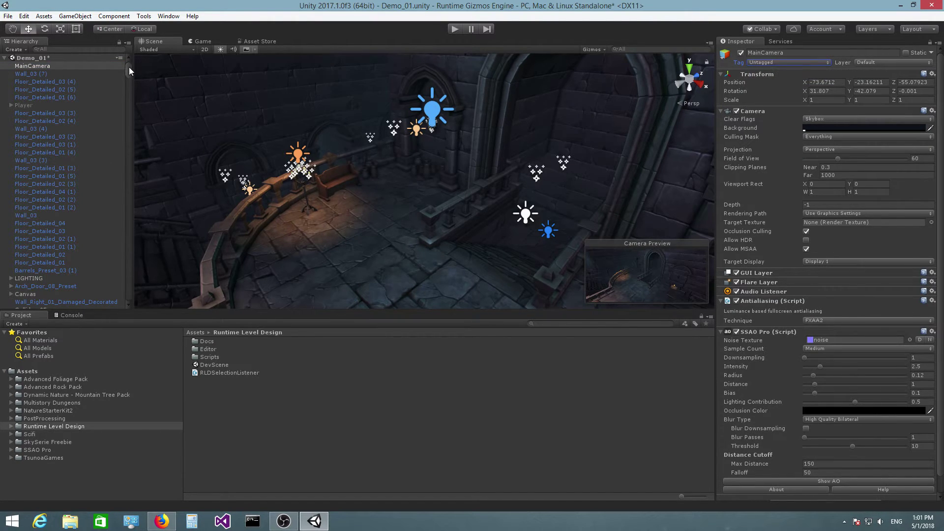
left_click_drag(128, 70, 126, 283)
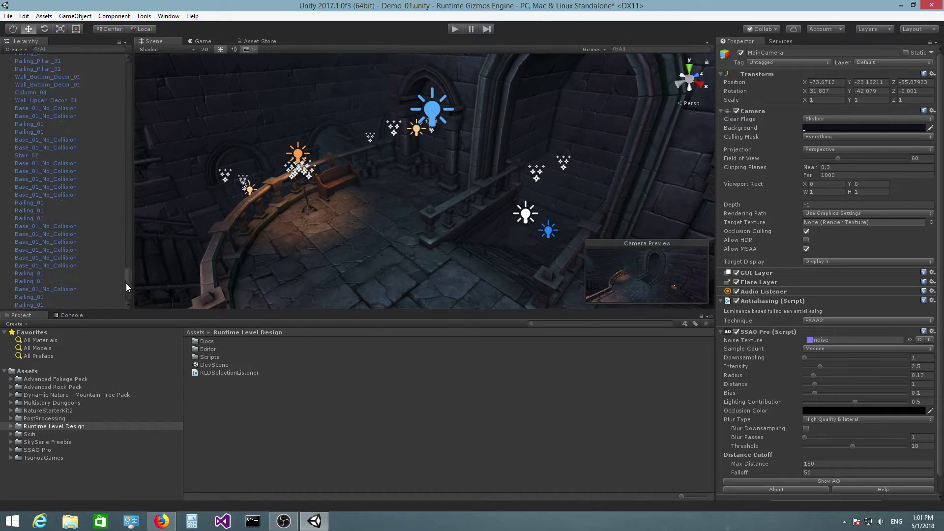
- Re-run Runtime Level Design Initialize, expand RLDApp, and view RTFocusCamera's Target camera set to None
left_click(144, 15)
mouse_move(172, 28)
left_click(264, 28)
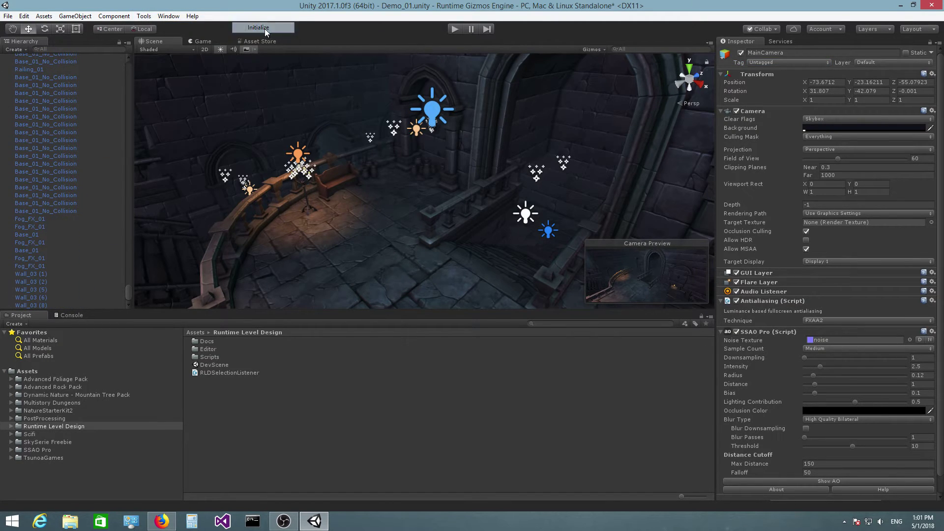
left_click(10, 306)
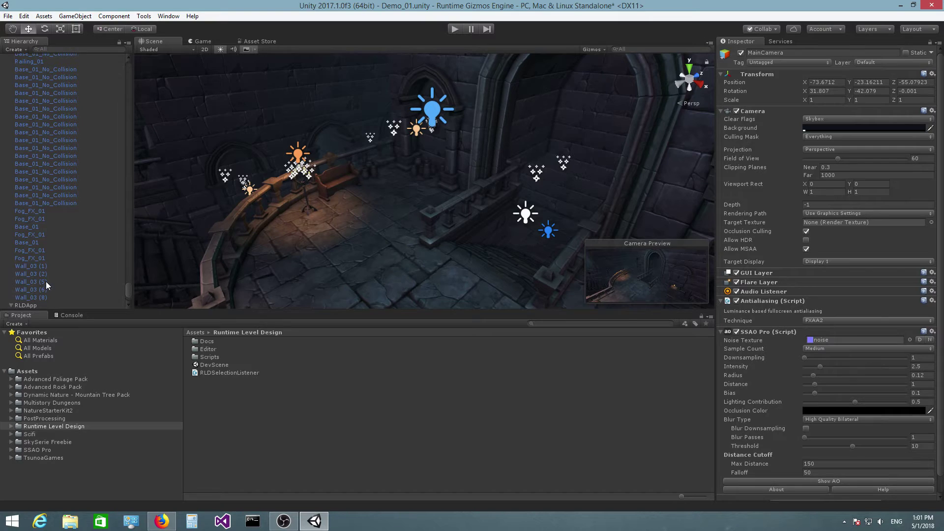
left_click(46, 281)
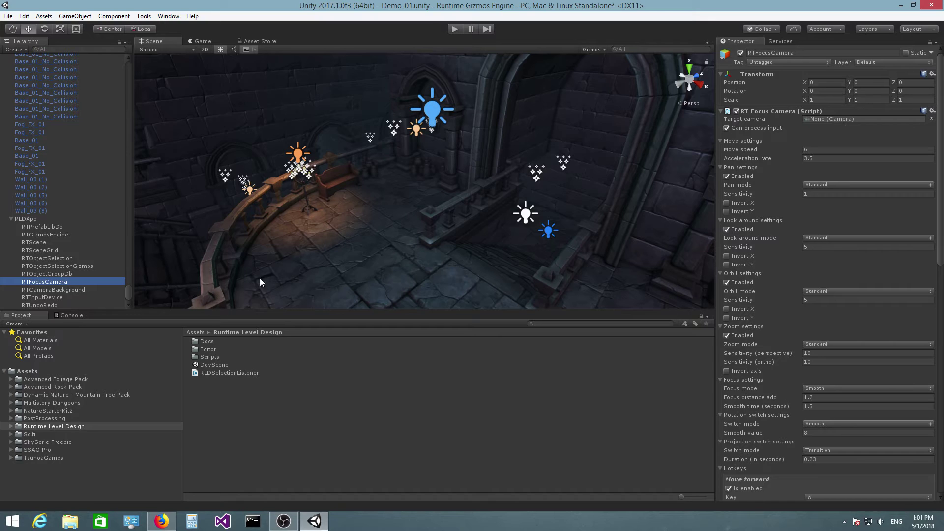
- Assign MainCamera as RTFocusCamera's Target camera and save the Demo_01 scene
left_click_drag(127, 299, 67, 64)
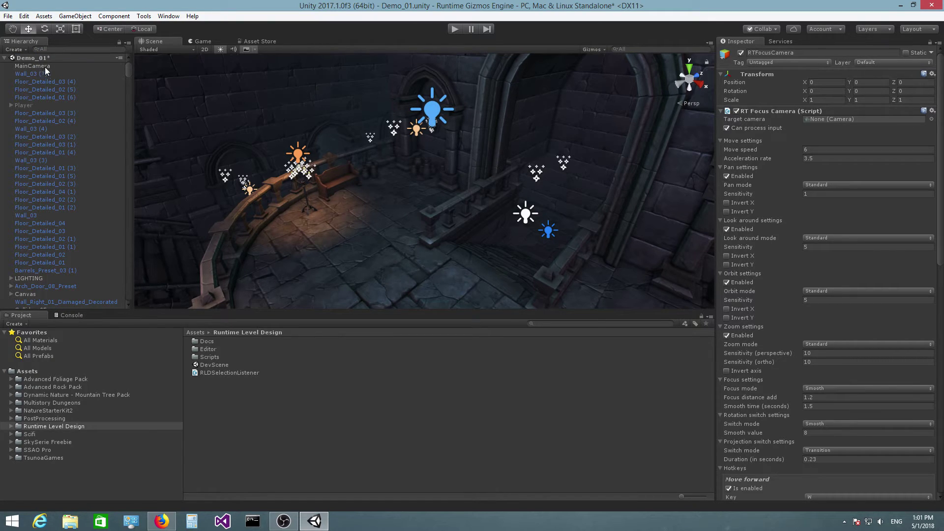
left_click_drag(37, 66, 860, 120)
key("ctrl+s")
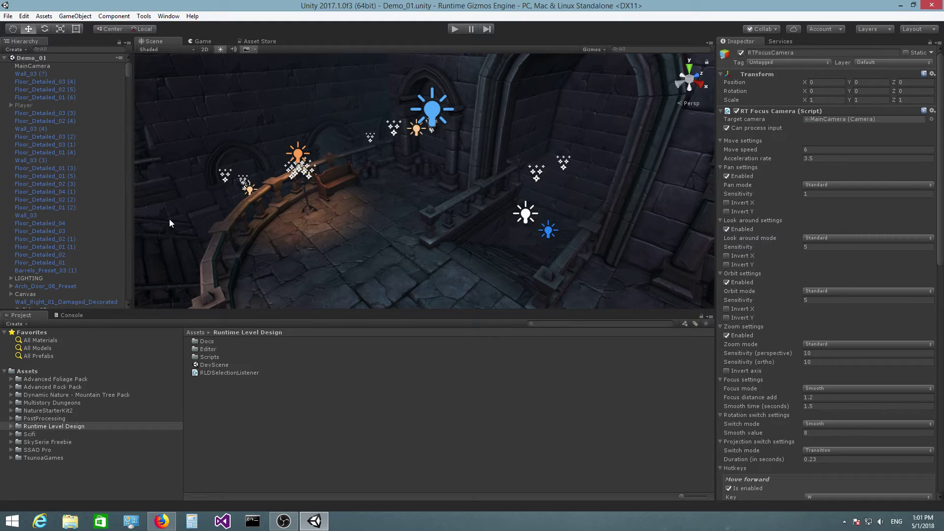
- Enter Play mode, fly toward the railing, and select and focus on a bench
left_click(457, 29)
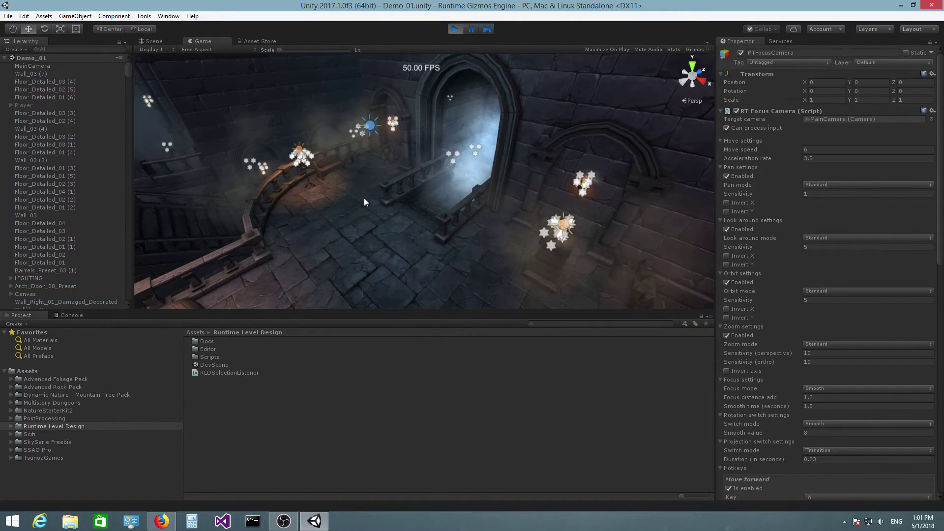
key("w")
mouse_move(367, 203)
right_mouse_down()
mouse_move(330, 181)
mouse_move(355, 197)
right_mouse_up()
left_click(367, 201)
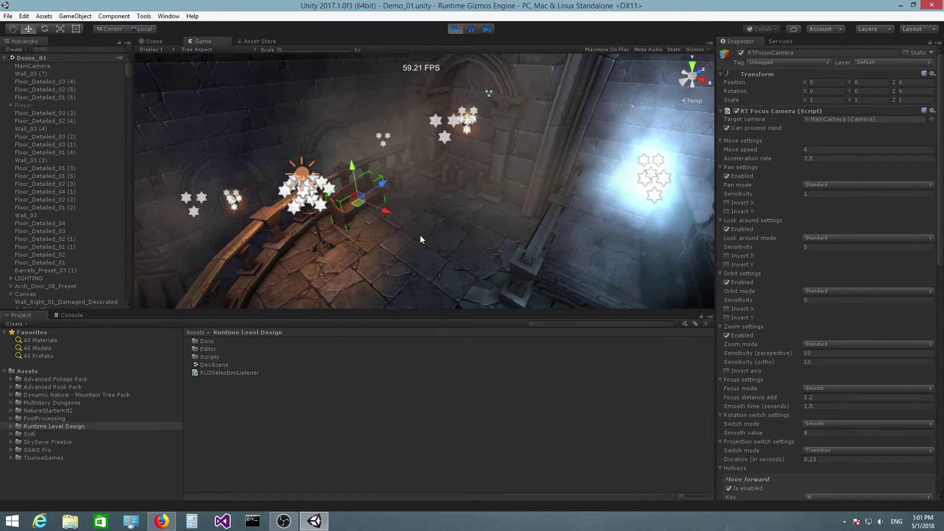
key("f")
- Move the bench down-right and back up, cycling through the move, rotate and box-scale gizmos
left_click_drag(393, 212, 445, 250)
key("e")
key("w")
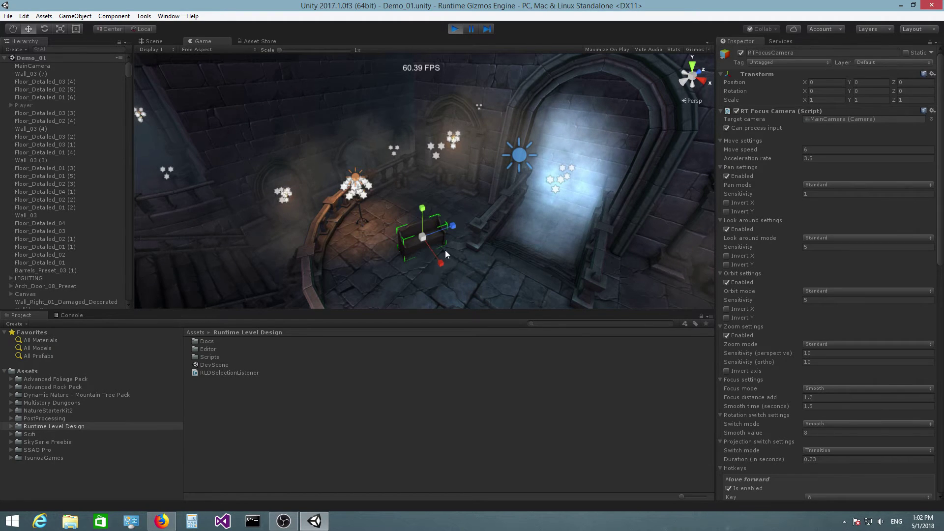
key("t")
key("e")
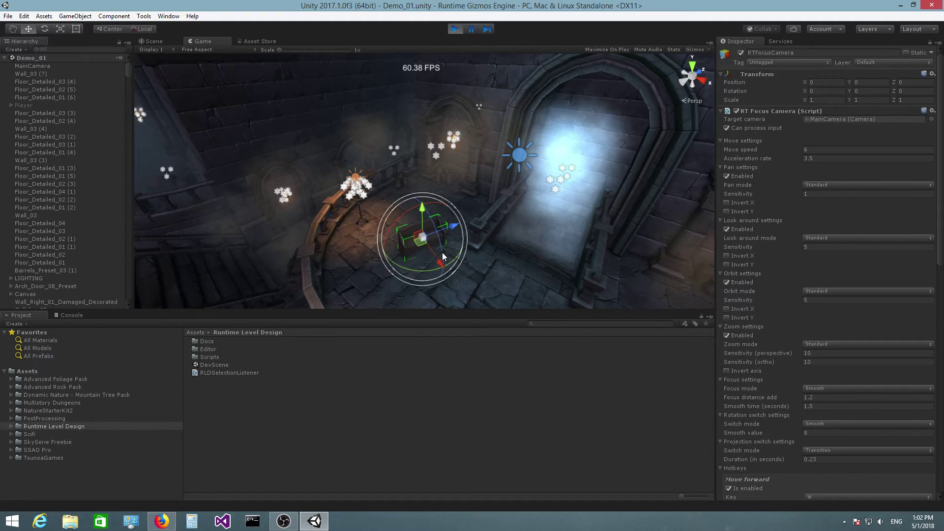
key("w")
left_click_drag(419, 237, 419, 225)
- Switch to the universal move-rotate-scale gizmo, orbit around the bench, and select another bench
key("y")
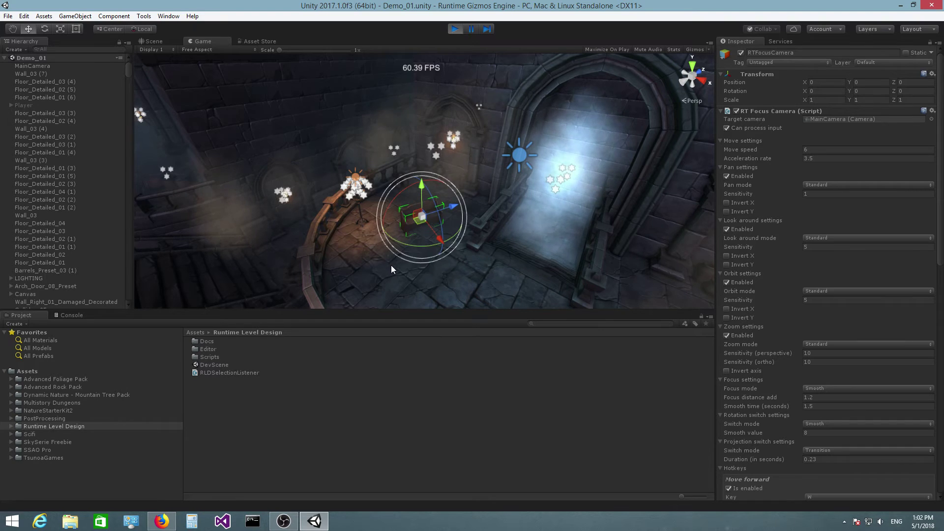
right_click_drag(390, 264, 414, 273, "alt")
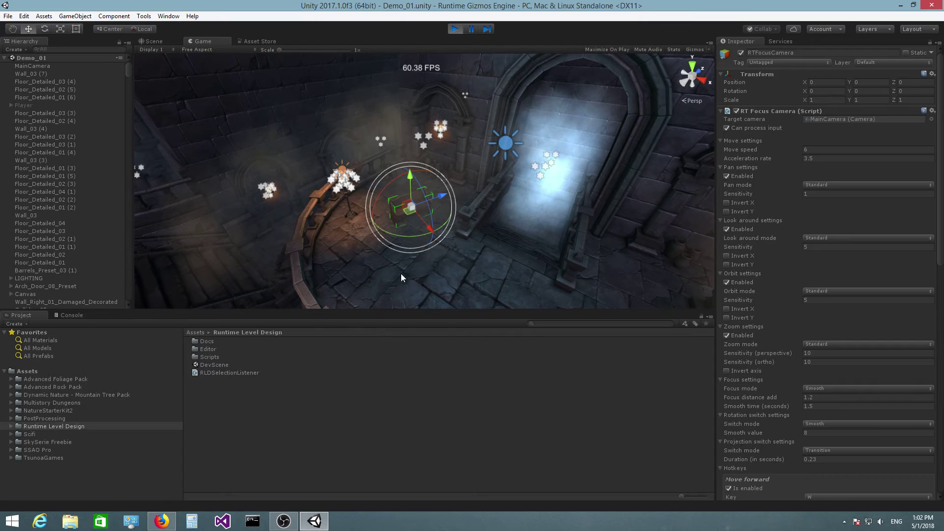
left_click(385, 252)
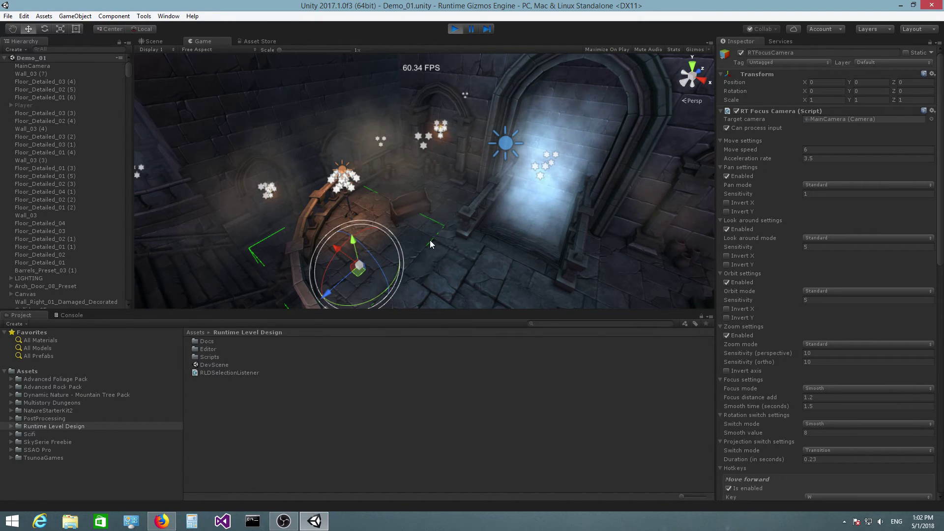